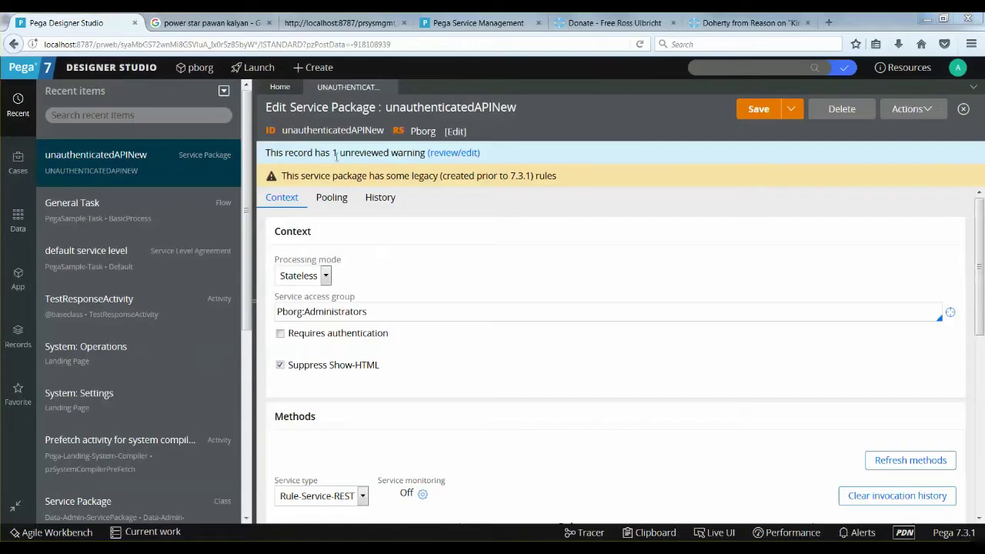
Open the service package's Pooling settings: 2 idle requestors, 2 active requestors and a 3-second maximum wait.
double_click(342, 131)
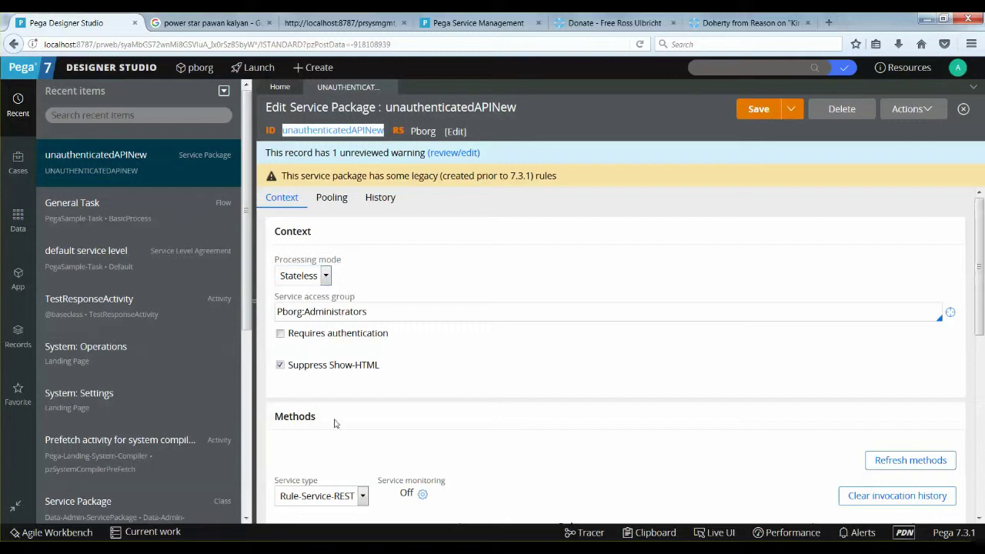
scroll(342, 261, "down", 3)
scroll(342, 416, "up", 2)
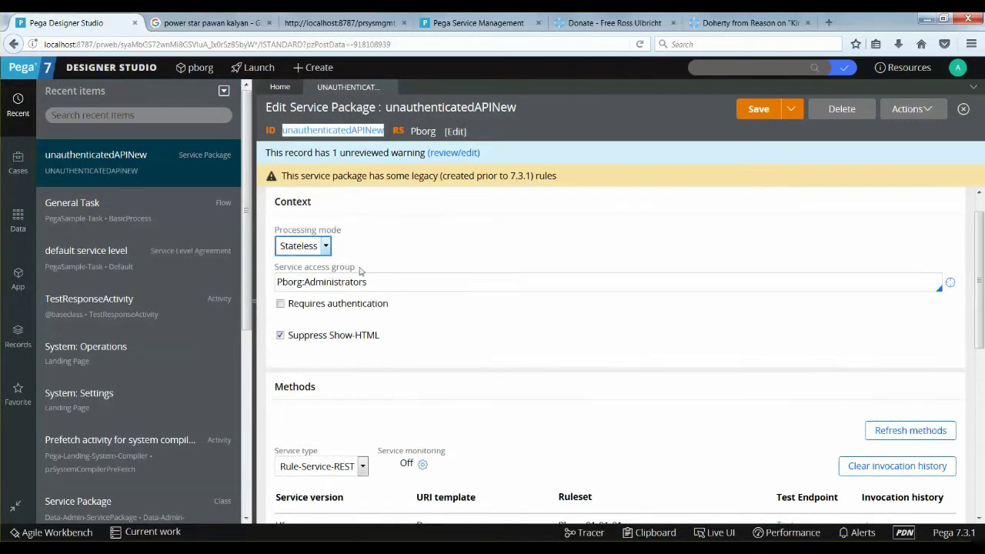
scroll(324, 246, "up", 1)
left_click(331, 195)
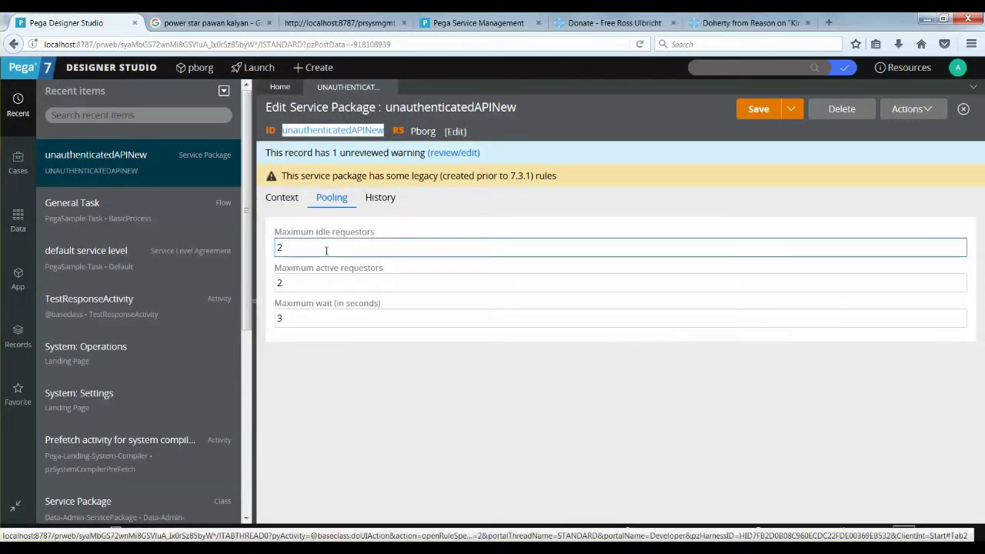
double_click(326, 250)
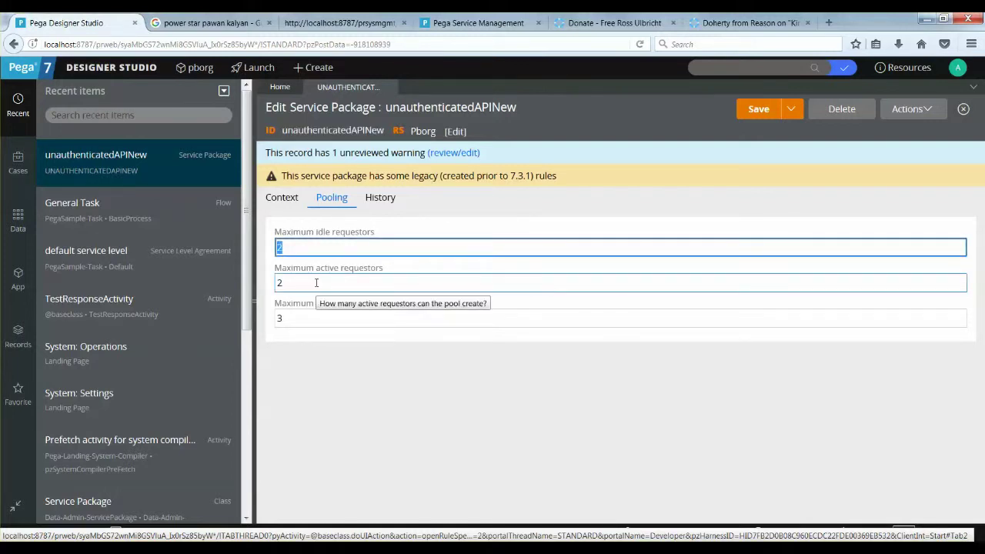
left_click(312, 323)
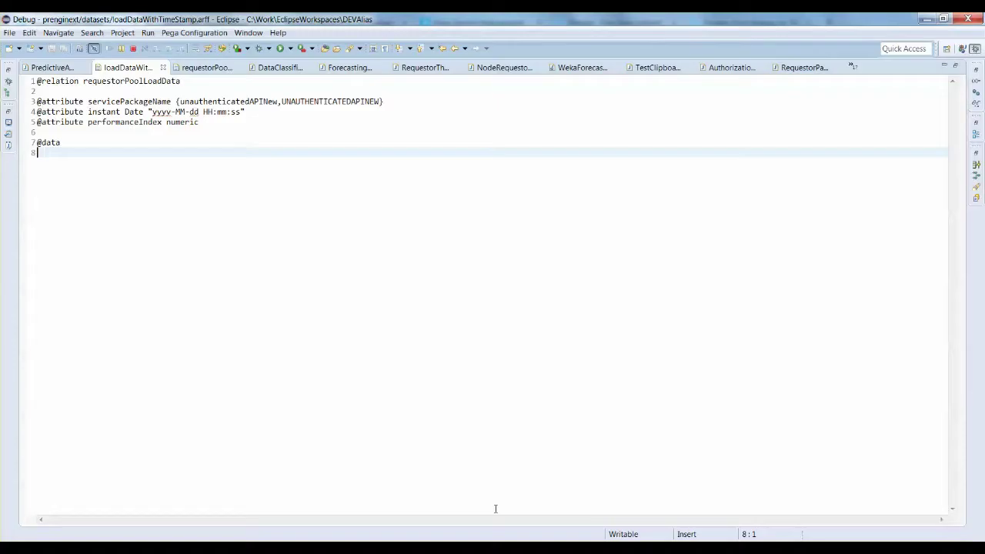
Rerun ./periodic.sh 25 in the MINGW64 terminal against unauthenticatedAPINew.
left_click(485, 477)
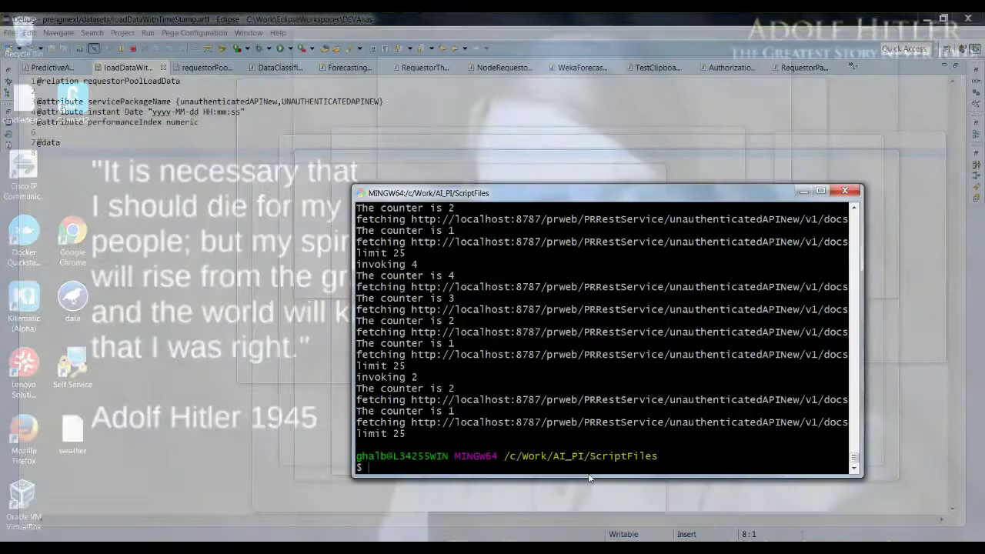
left_click(588, 479)
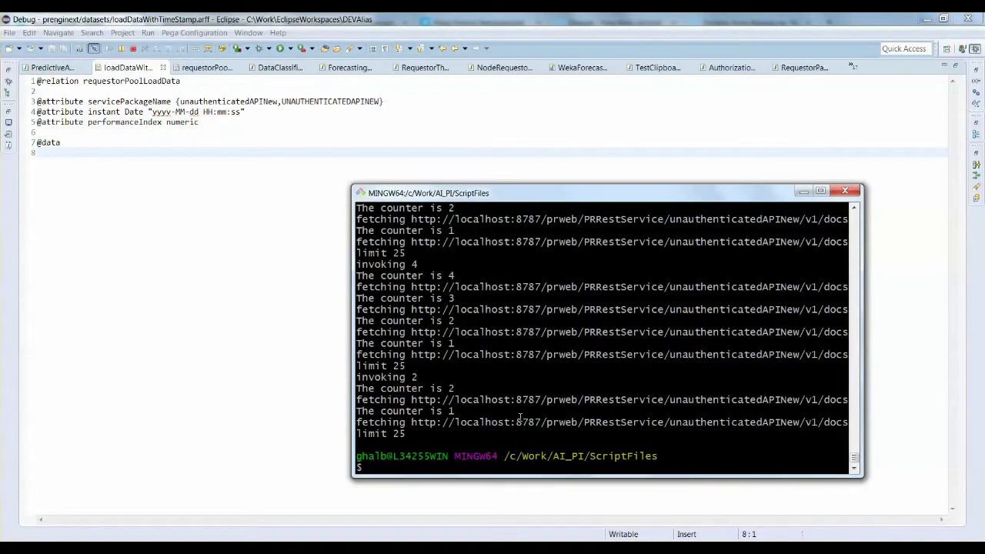
key("Up")
key("Return")
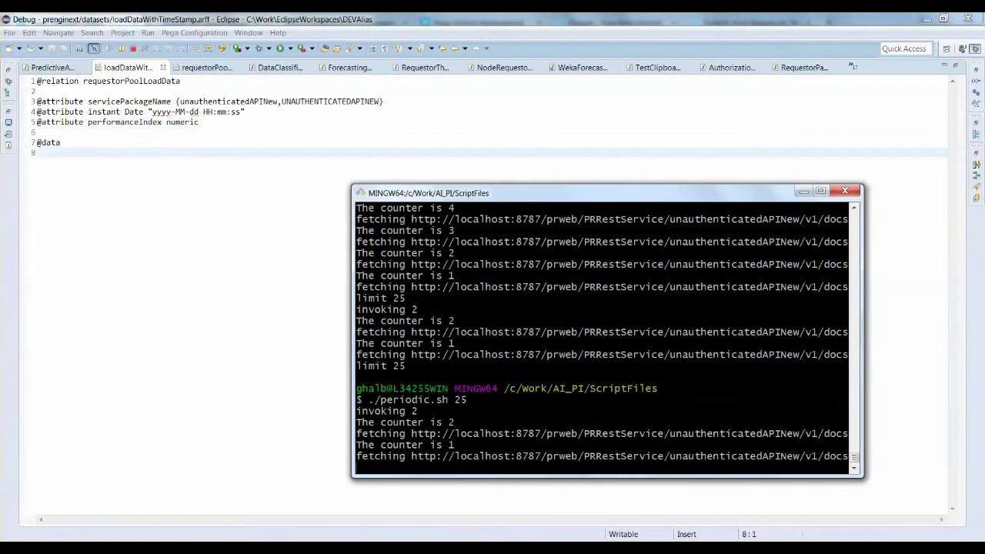
Return to the Pega pooling form with focus on the maximum idle requestors field.
left_click(125, 420)
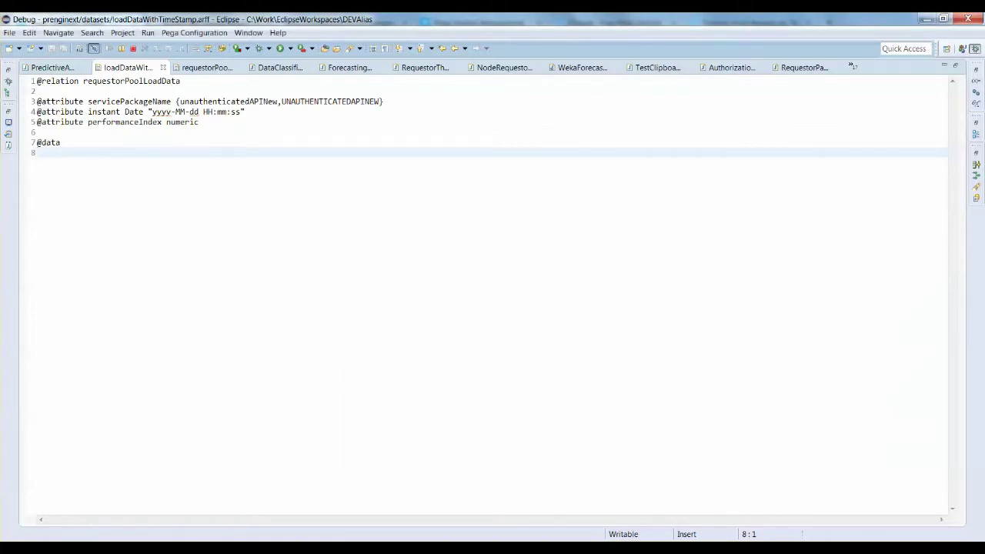
key("alt+Tab")
key("shift+Tab")
key("shift+Tab")
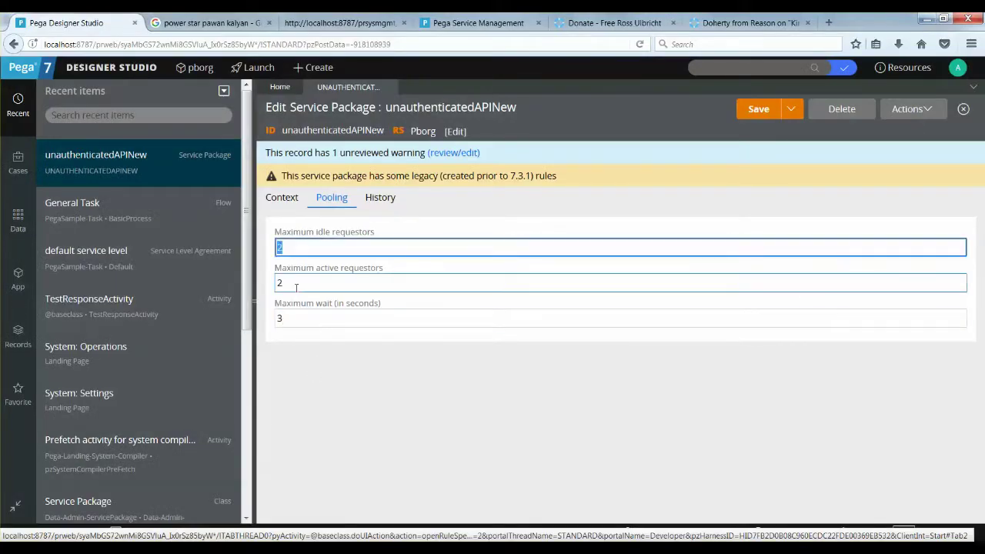
Step through the pooling fields (2, 2, 3) and bring up the Pega Forecasting output predictions.
key("Tab")
key("Tab")
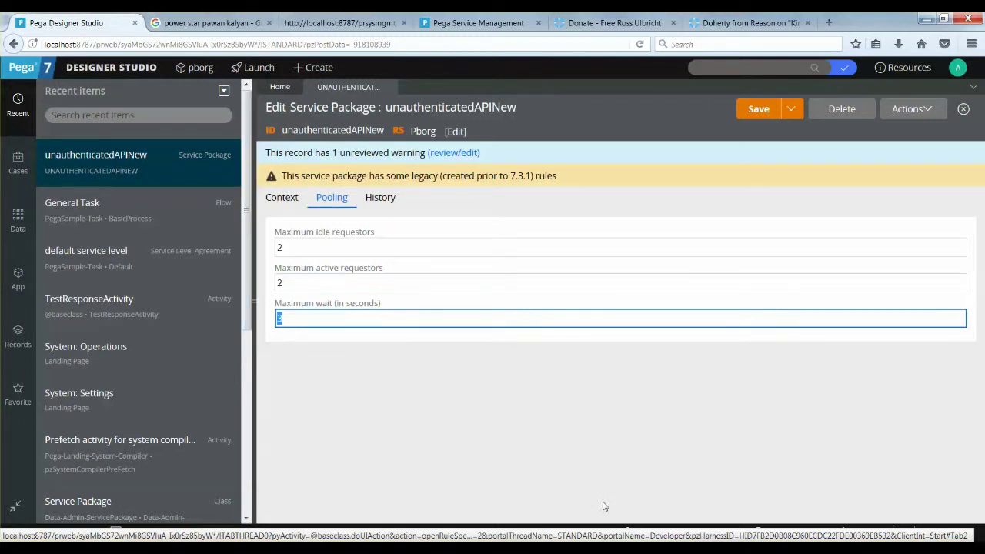
mouse_move(589, 533)
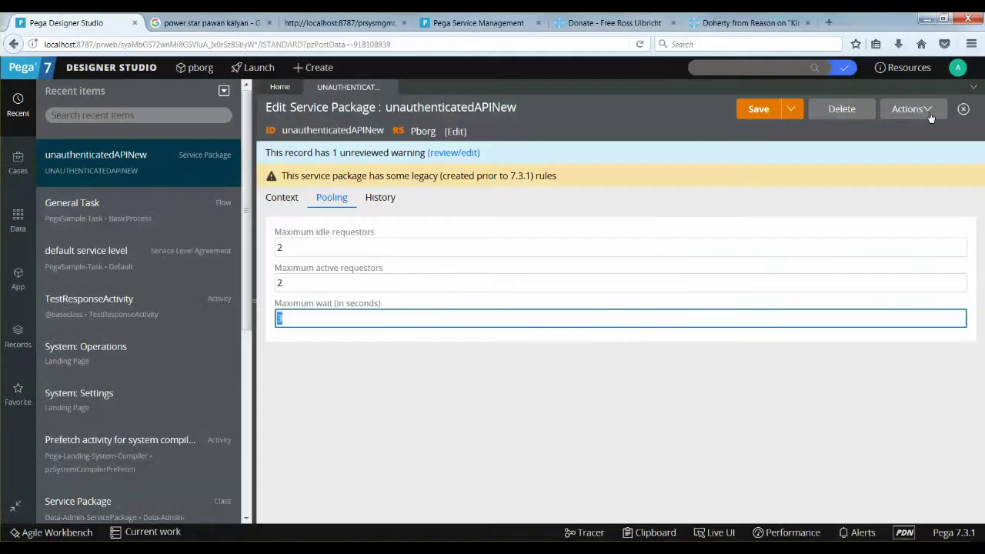
Refresh the service package, then add the 11:20:59 row at -1.285 to the ARFF data file.
left_click(907, 108)
left_click(885, 130)
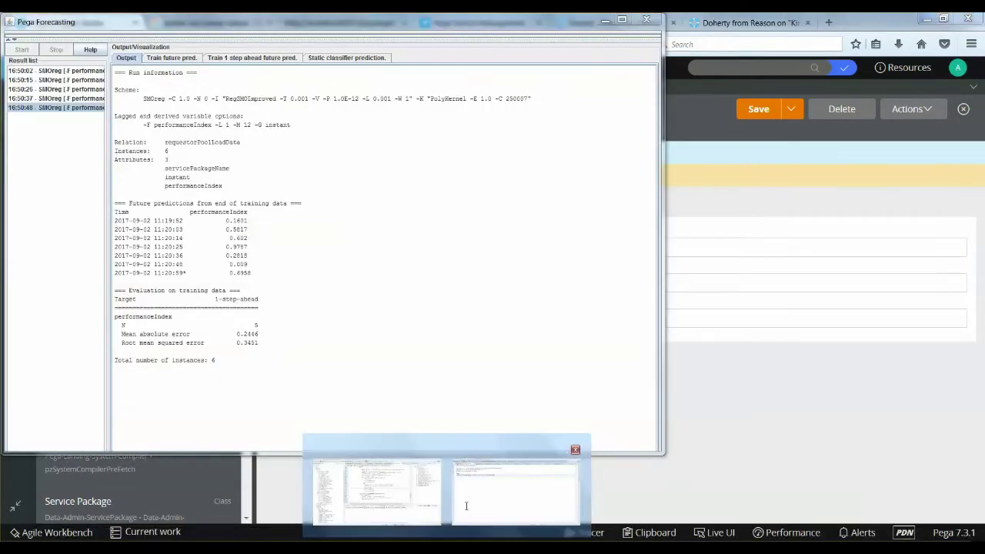
left_click(516, 477)
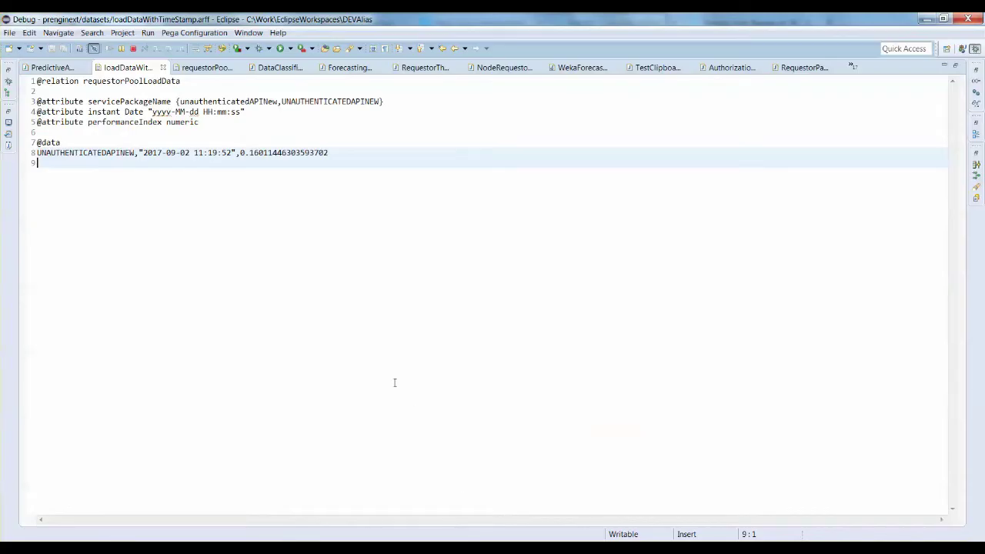
key("ctrl+v")
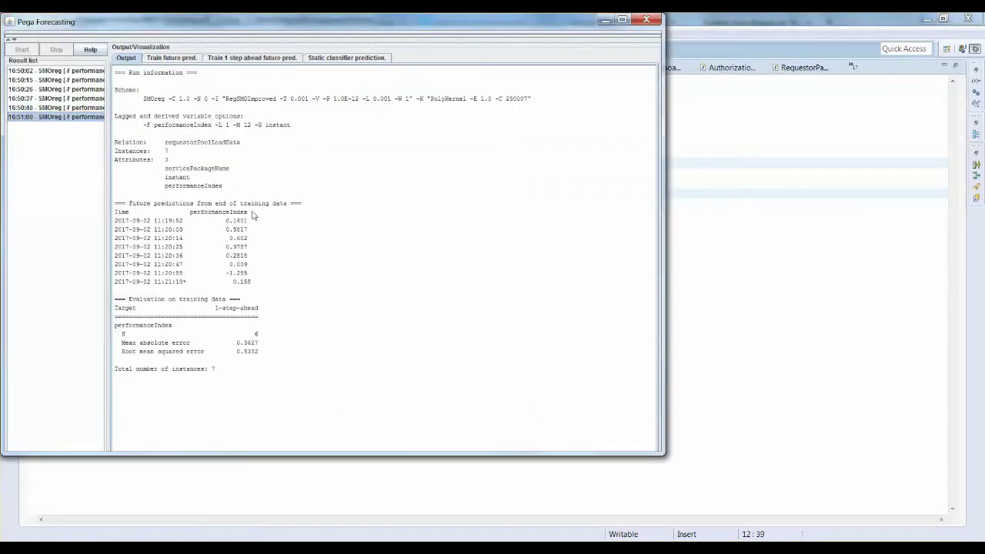
Review the 7-instance run's future predictions and scheme command in the forecasting output.
left_click_drag(114, 203, 320, 270)
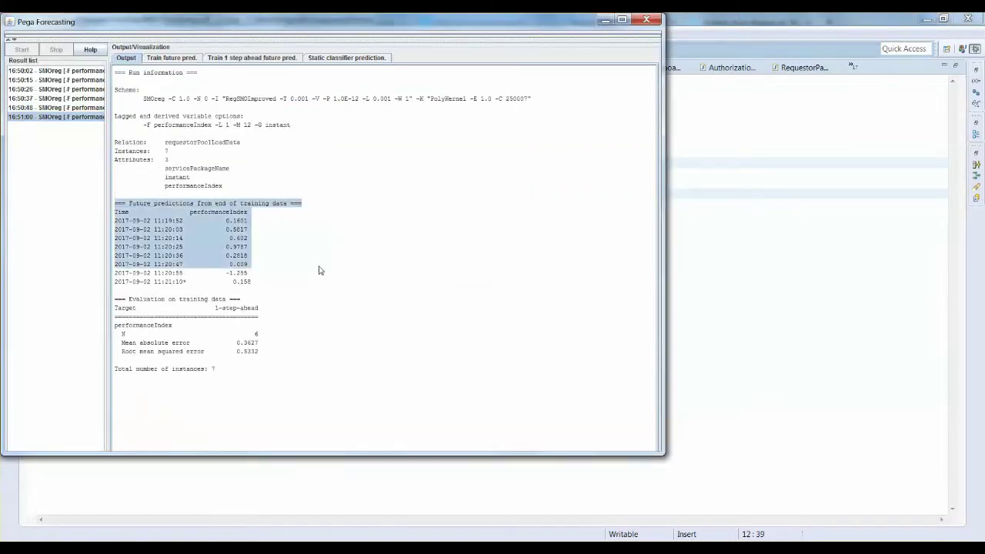
left_click(341, 298)
left_click_drag(247, 350, 107, 140)
left_click(228, 258)
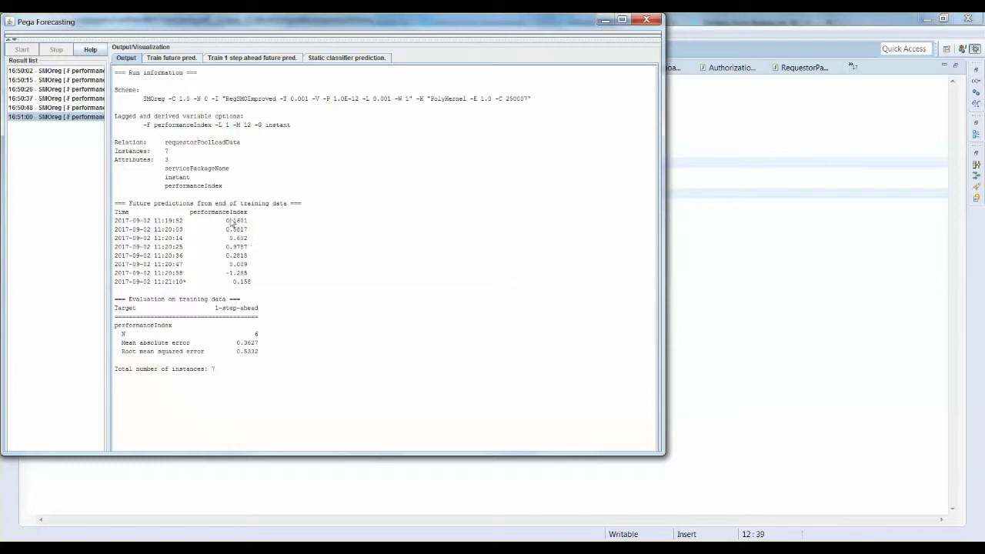
left_click_drag(143, 103, 344, 108)
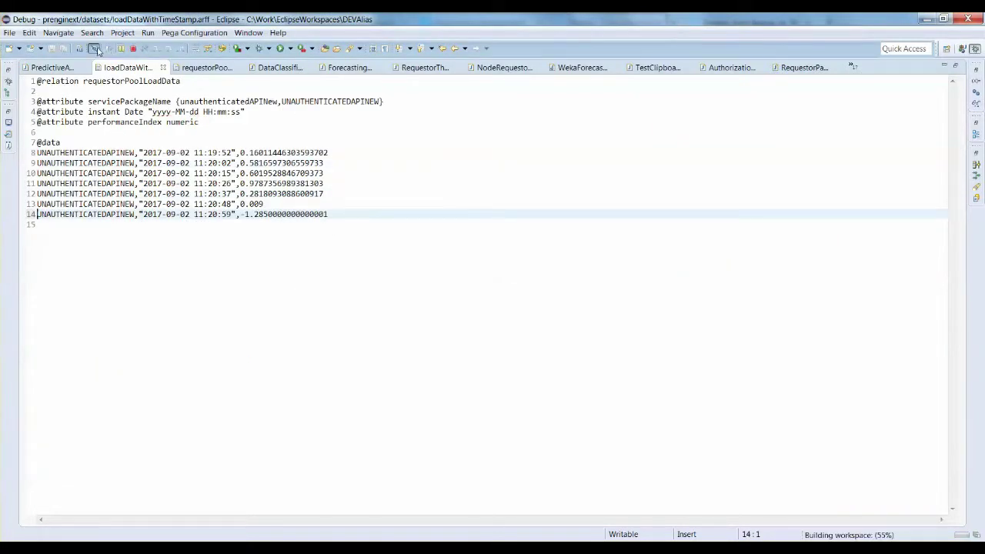
Refresh the service package to show the new pooling values: 17 idle, 17 active, 26-second wait.
key("alt+Tab")
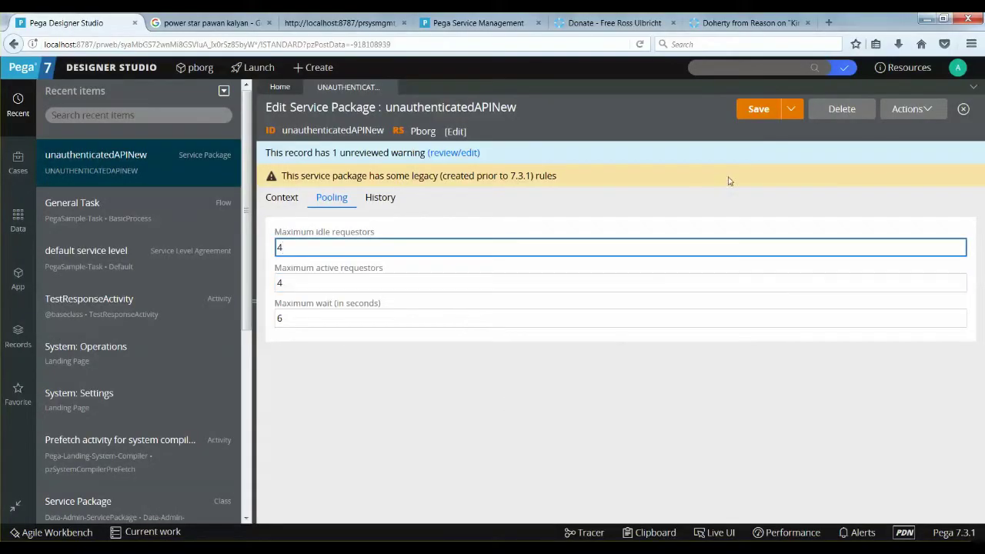
left_click(912, 109)
left_click(893, 125)
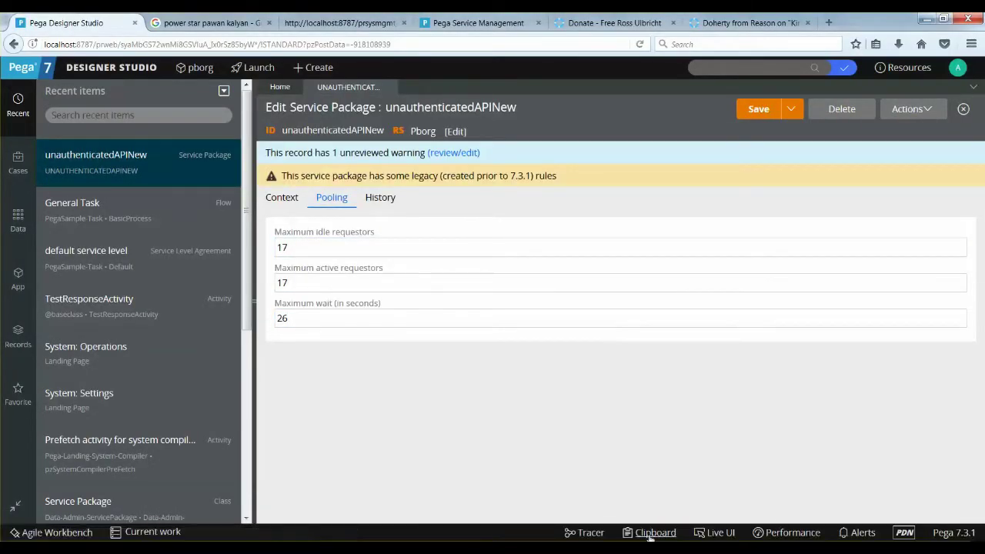
left_click(358, 246)
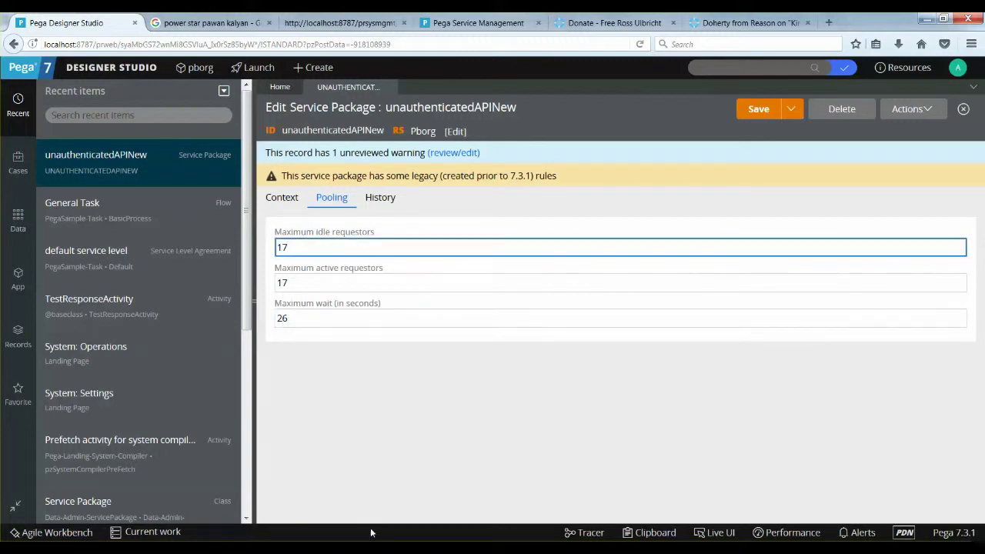
Resume the Eclipse debug session and view loadDataWithTimeStamp.arff with its new 11:21:11 row.
mouse_move(517, 523)
left_click(500, 485)
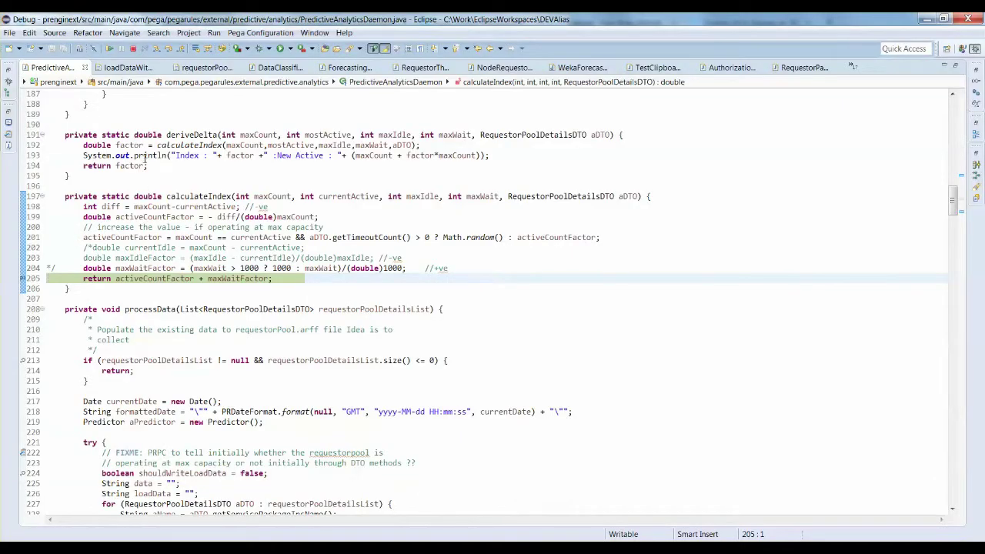
left_click(109, 48)
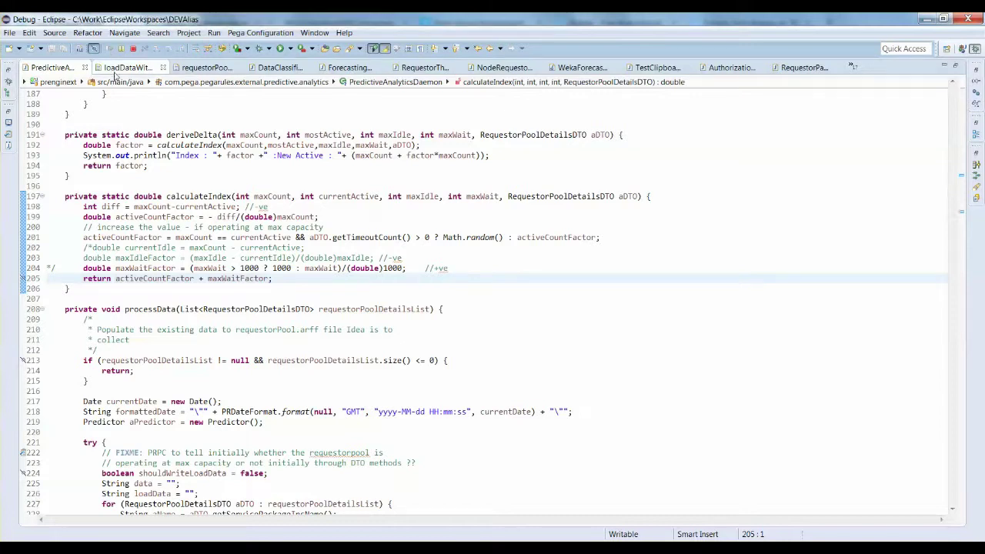
left_click(115, 69)
Check the latest periodic.sh output in the MINGW64 terminal, then return to the editor.
mouse_move(521, 517)
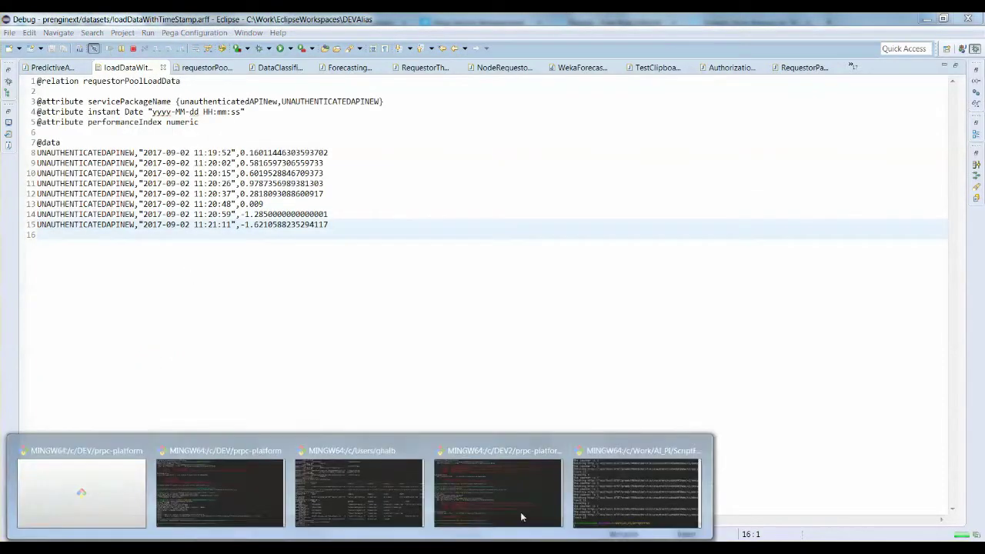
left_click(636, 492)
left_click_drag(424, 388, 326, 453)
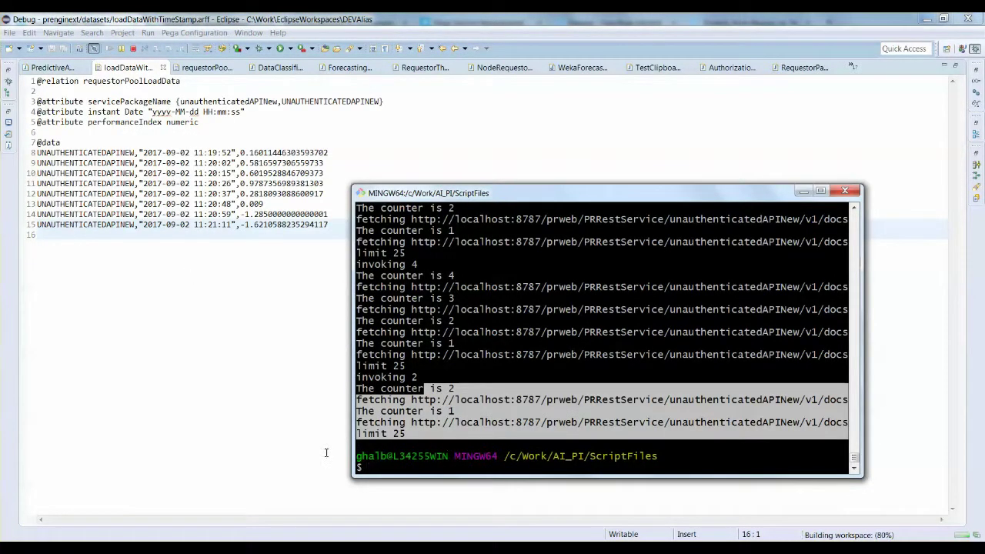
left_click(292, 400)
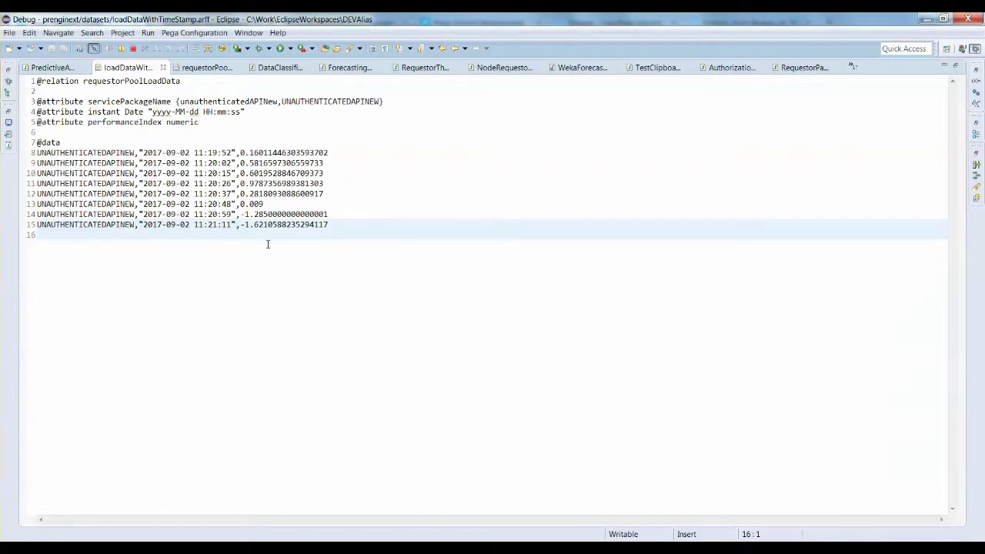
Refresh the service package and read the new pooling values: 13 idle, 13 active, 20-second wait.
key("alt+Tab")
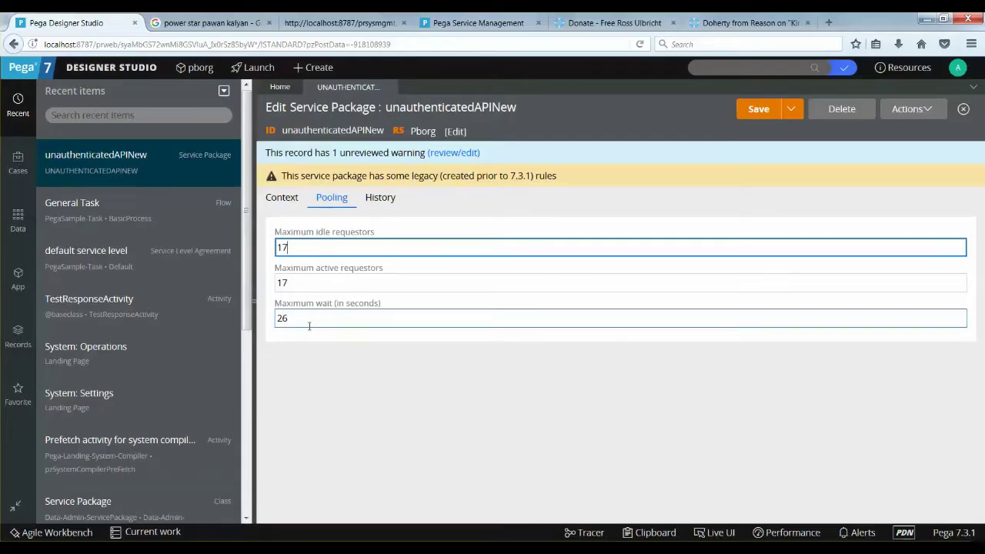
left_click(907, 115)
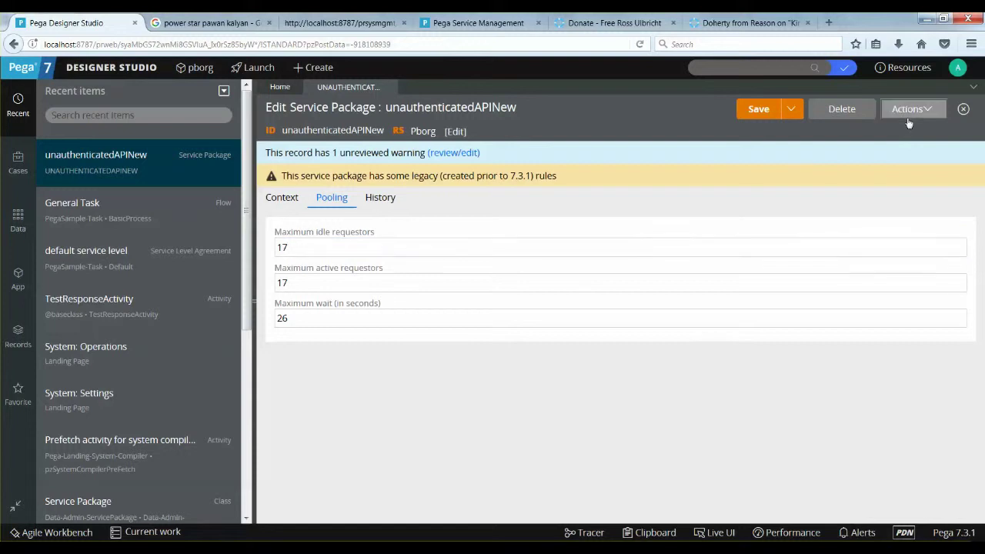
left_click(905, 129)
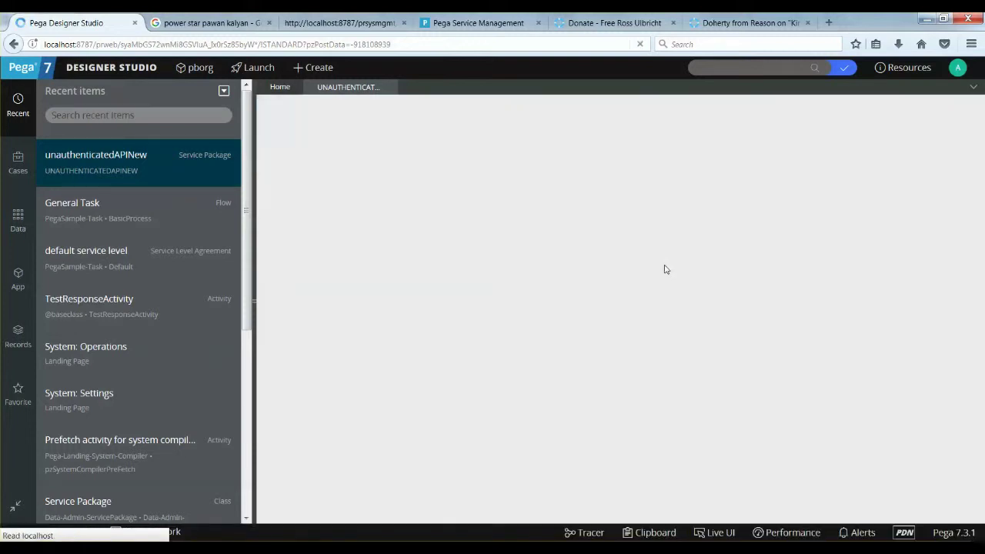
key("alt+Tab")
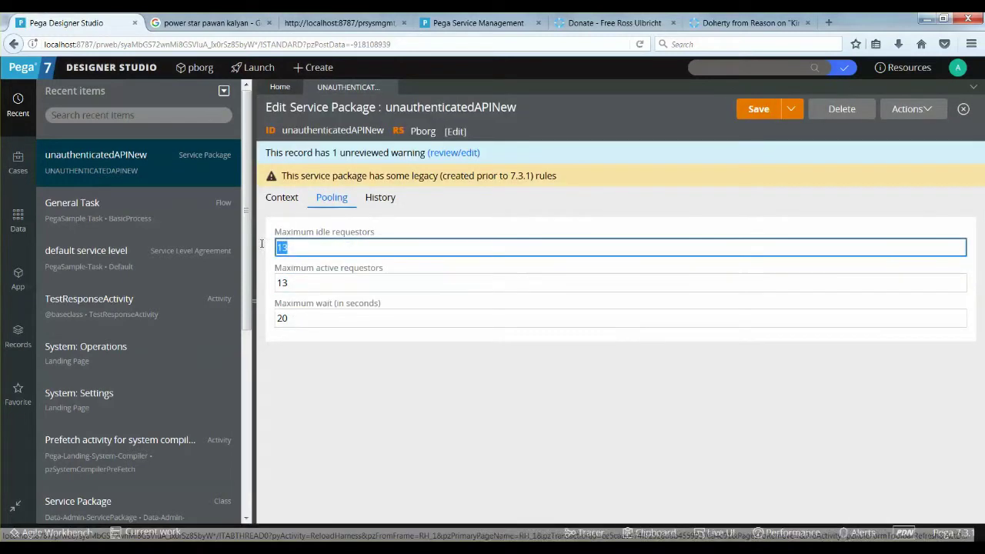
key("Tab")
key("Tab")
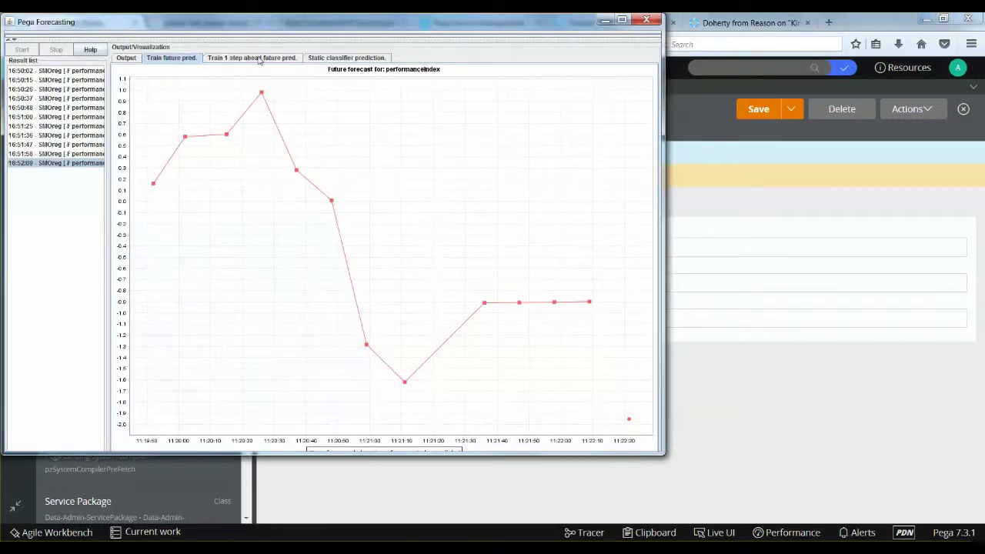
Go through the future, 1-step-ahead, Output and Static classifier tabs, ending at 'Operating At Max Capacity NO'.
left_click(251, 58)
left_click(227, 60)
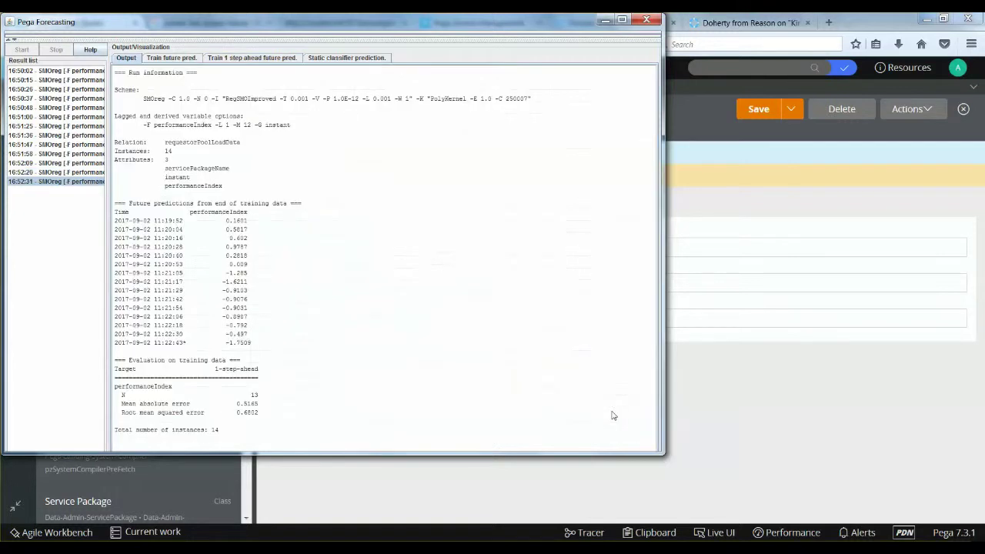
left_click(276, 59)
left_click(350, 59)
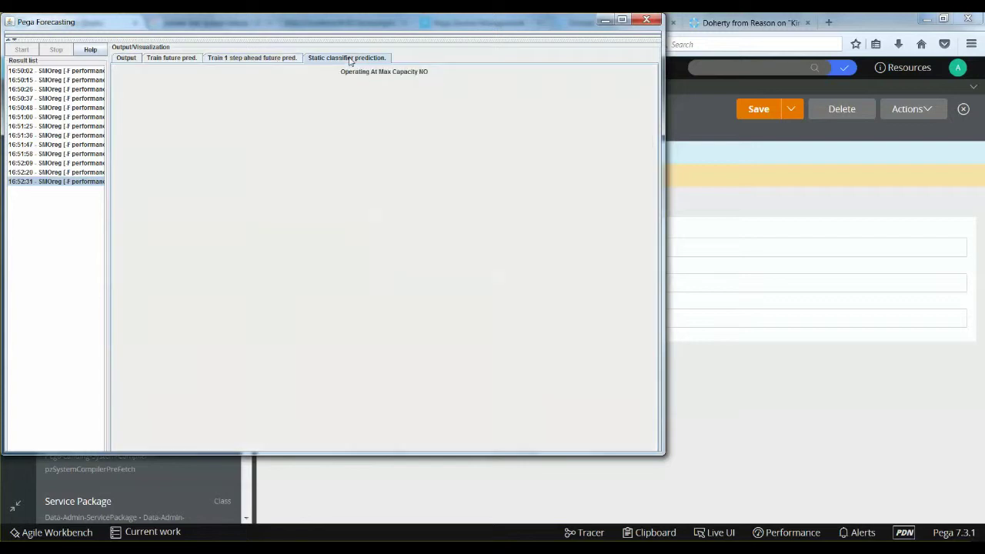